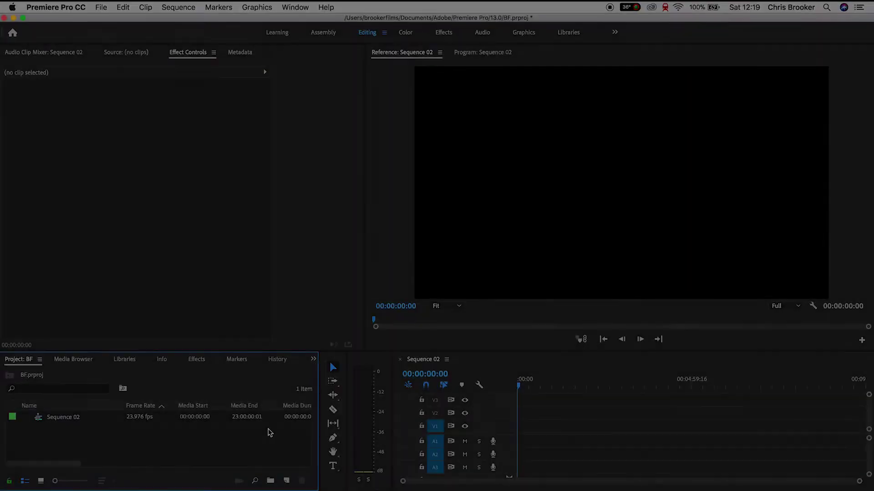
- Create a legacy title with the default 1920 x 1080, 23.976 fps settings, named Title 01
{"action": "left_click", "coordinate": [101, 8]}
{"action": "mouse_move", "coordinate": [112, 19]}
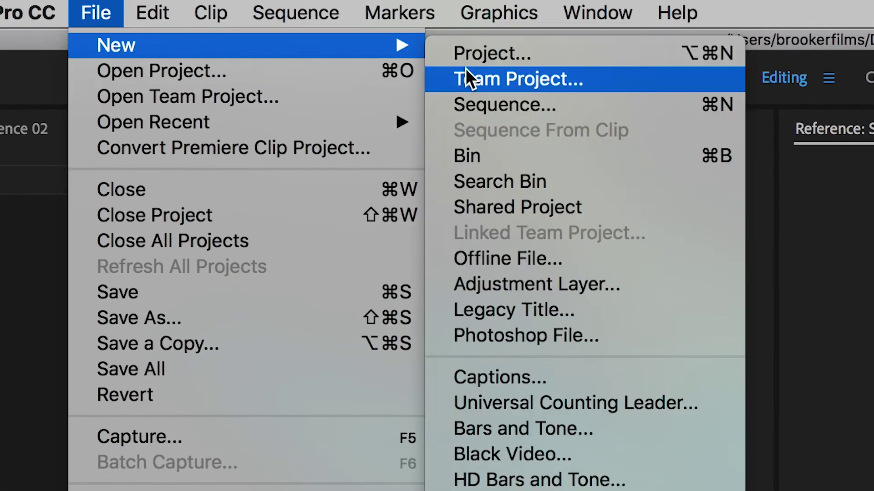
{"action": "left_click", "coordinate": [569, 309]}
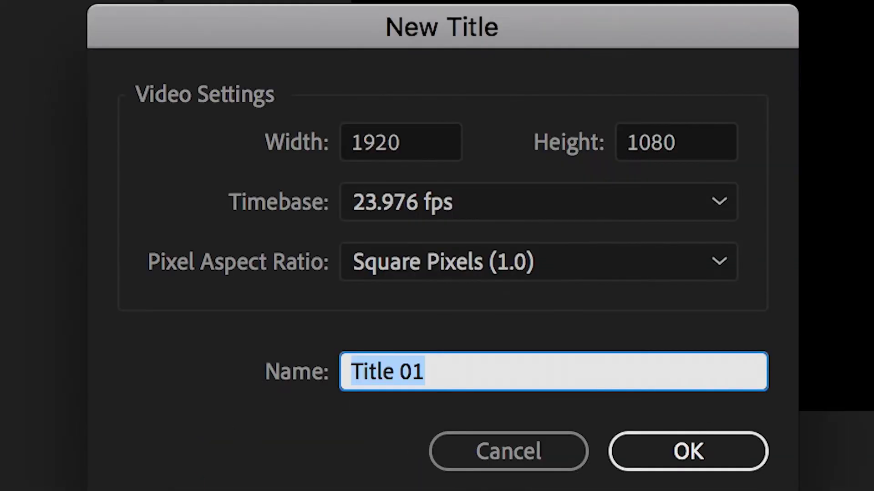
{"action": "key", "text": "Return"}
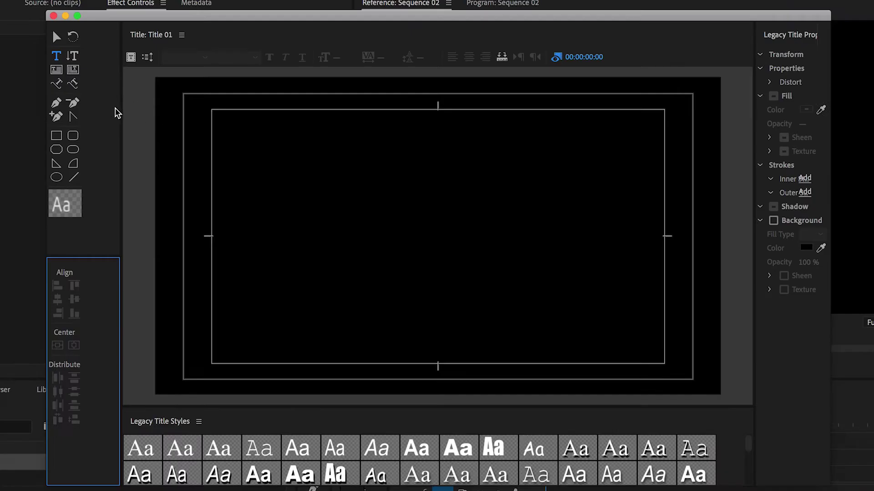
- Add the surname in capitals to the title canvas and set its font to Avenir
{"action": "left_click", "coordinate": [281, 216]}
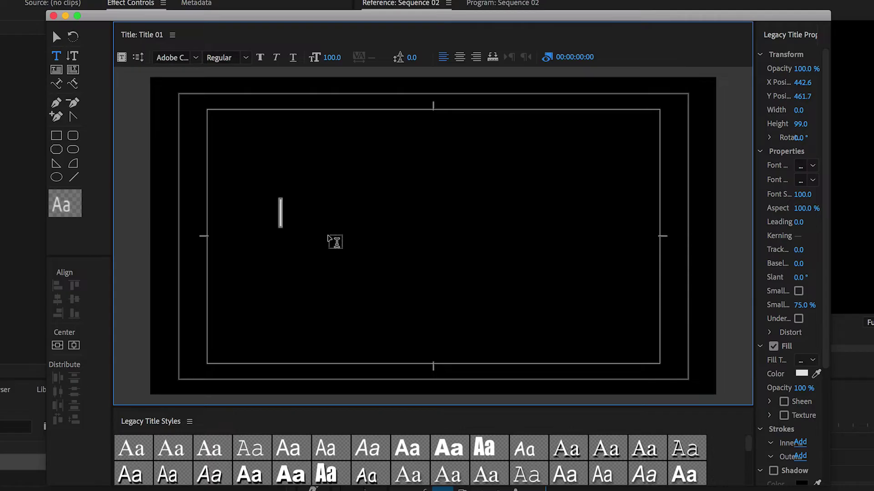
{"action": "type", "text": "BROOKER"}
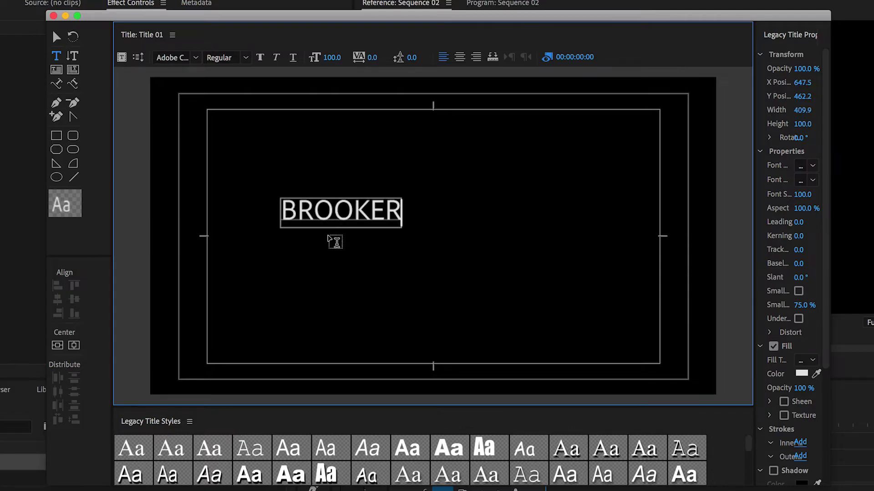
{"action": "key", "text": "super+a"}
{"action": "left_click", "coordinate": [193, 55]}
{"action": "type", "text": "Avenir"}
{"action": "key", "text": "Return"}
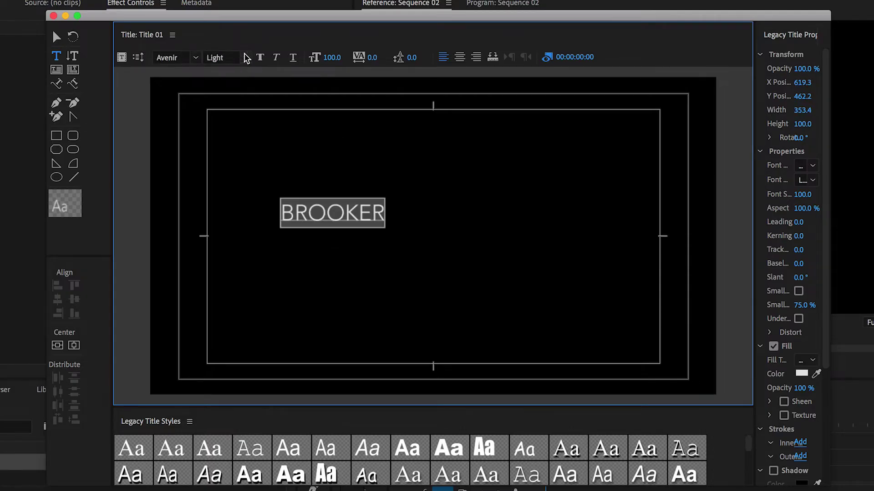
- Style the title text as Black with font size 289 and kerning 40, centred horizontally and vertically in the frame
{"action": "left_click", "coordinate": [245, 57]}
{"action": "left_click", "coordinate": [236, 75]}
{"action": "left_click_drag", "start_coordinate": [332, 57], "coordinate": [390, 58]}
{"action": "left_click", "coordinate": [58, 345]}
{"action": "left_click", "coordinate": [74, 345]}
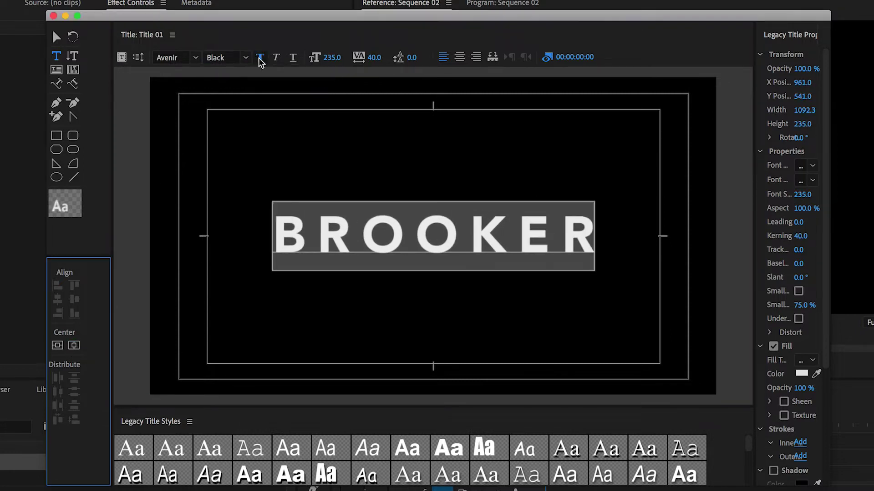
{"action": "left_click_drag", "start_coordinate": [330, 57], "coordinate": [355, 57]}
{"action": "left_click", "coordinate": [57, 345]}
{"action": "left_click", "coordinate": [73, 345]}
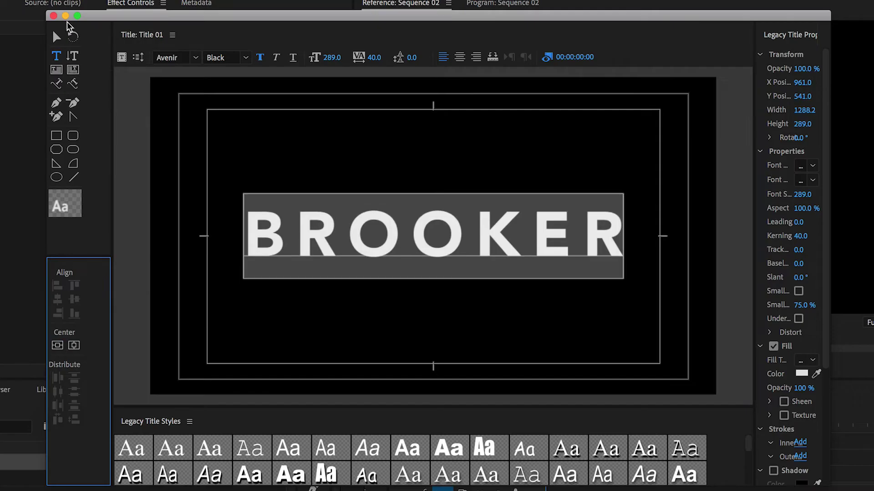
- Close the title designer and place Title 01 on track V1 at the start of the sequence
{"action": "left_click", "coordinate": [54, 16]}
{"action": "left_click_drag", "start_coordinate": [140, 294], "coordinate": [332, 316]}
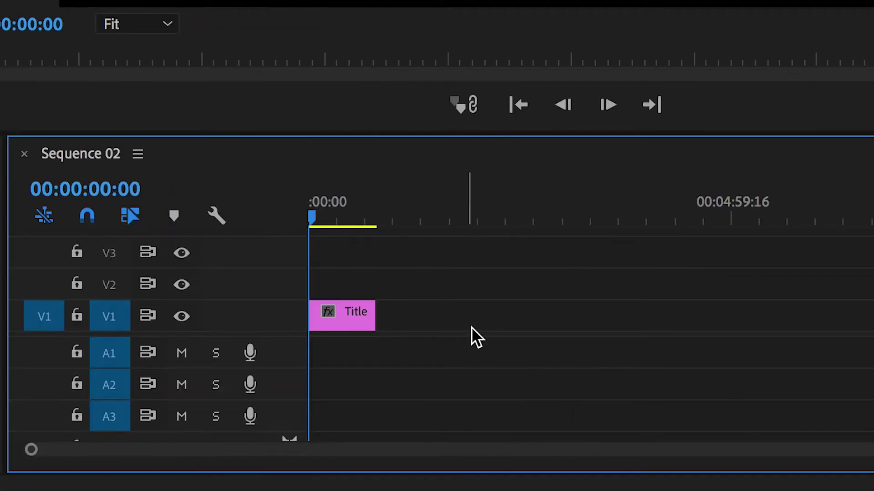
{"action": "key", "text": "equal"}
{"action": "key", "text": "equal"}
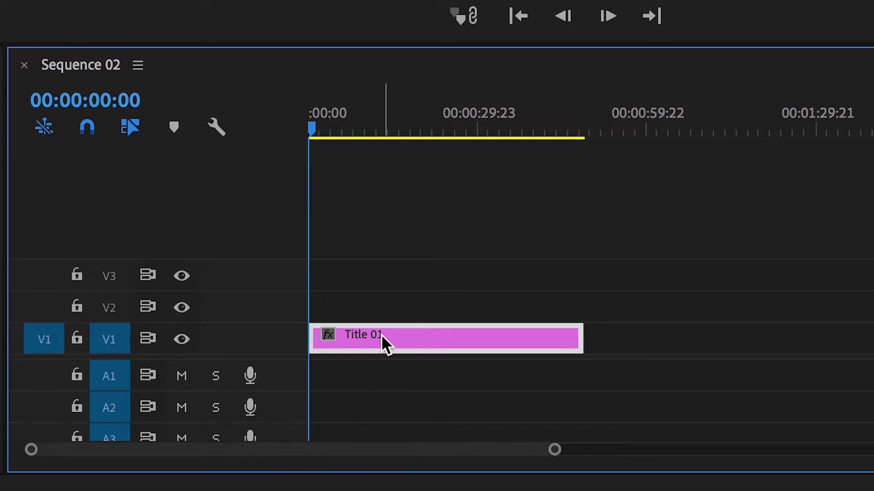
- Duplicate the Title 01 clip upward until tracks V1 to V7 each hold one, and delete the surplus copy on V8
{"action": "left_click_drag", "start_coordinate": [381, 334], "coordinate": [400, 246]}
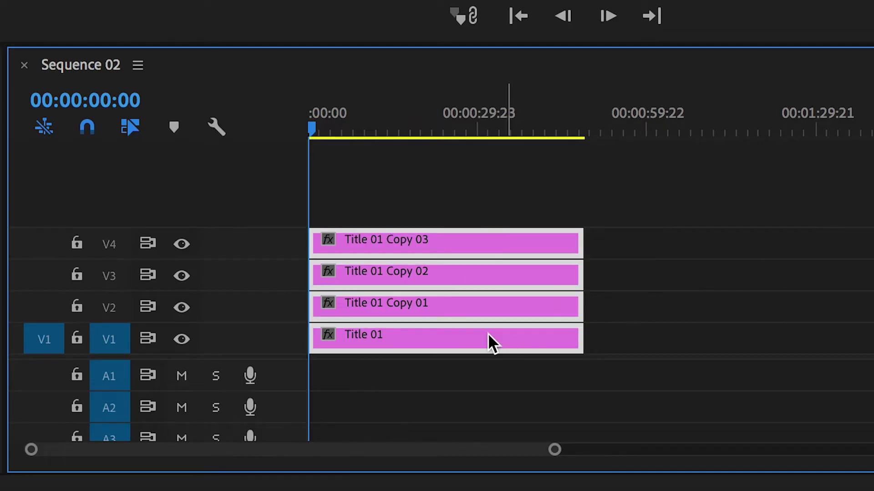
{"action": "left_click_drag", "start_coordinate": [488, 334], "coordinate": [414, 195]}
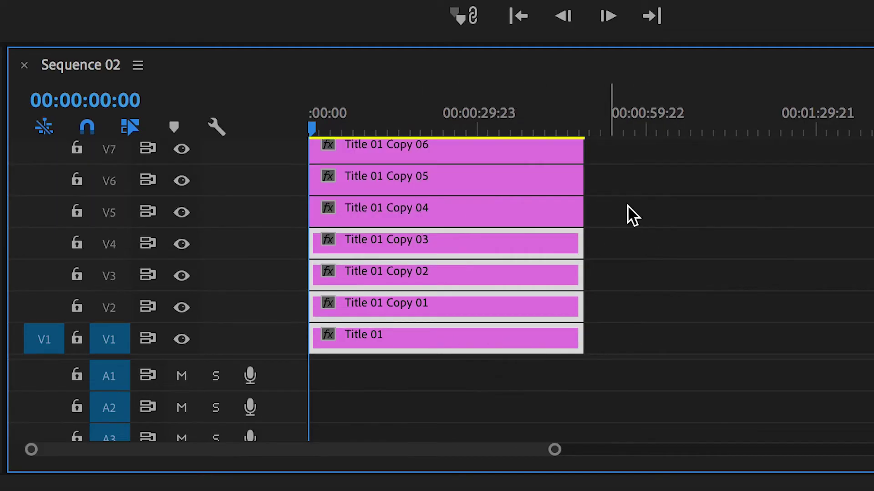
{"action": "left_click", "coordinate": [658, 209]}
{"action": "scroll", "coordinate": [655, 208], "scroll_direction": "up", "scroll_amount": 2}
{"action": "left_click", "coordinate": [509, 155]}
{"action": "key", "text": "Delete"}
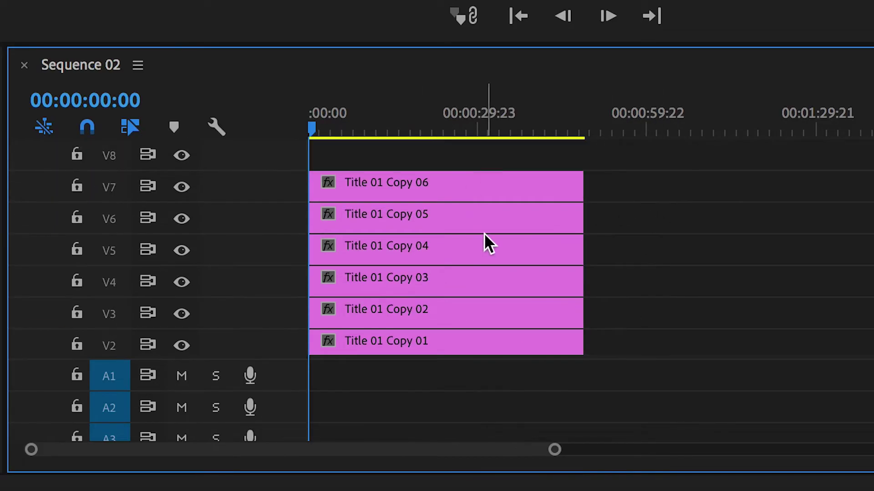
{"action": "scroll", "coordinate": [269, 337], "scroll_direction": "down", "scroll_amount": 1}
{"action": "scroll", "coordinate": [273, 362], "scroll_direction": "up", "scroll_amount": 1}
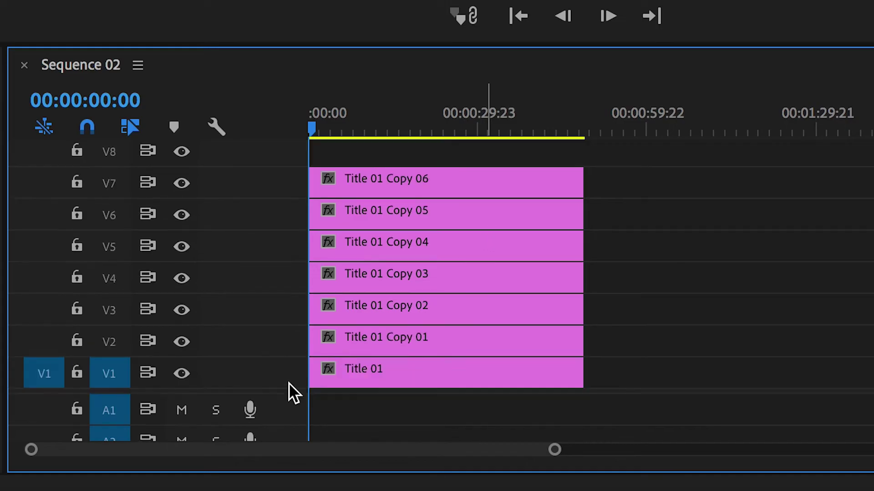
- Add a rectangular opacity mask to Title 01 and shape it around the first letter
{"action": "left_click", "coordinate": [356, 382]}
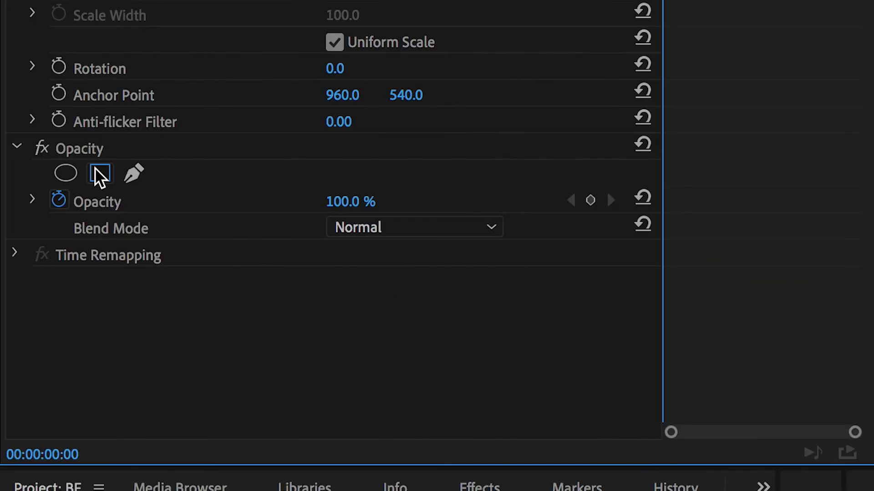
{"action": "left_click", "coordinate": [97, 171]}
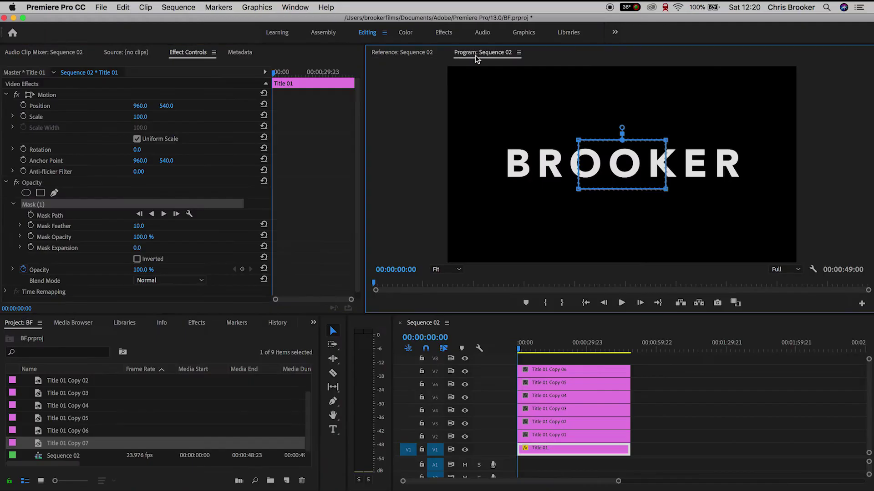
{"action": "left_click_drag", "start_coordinate": [606, 145], "coordinate": [533, 140]}
{"action": "left_click_drag", "start_coordinate": [588, 191], "coordinate": [537, 191]}
- Mask Title 01 Copy 01 with a rectangular opacity mask fitted around the second letter
{"action": "left_click", "coordinate": [558, 435]}
{"action": "left_click", "coordinate": [100, 174]}
{"action": "left_click_drag", "start_coordinate": [605, 166], "coordinate": [565, 165]}
{"action": "left_click_drag", "start_coordinate": [621, 189], "coordinate": [568, 188]}
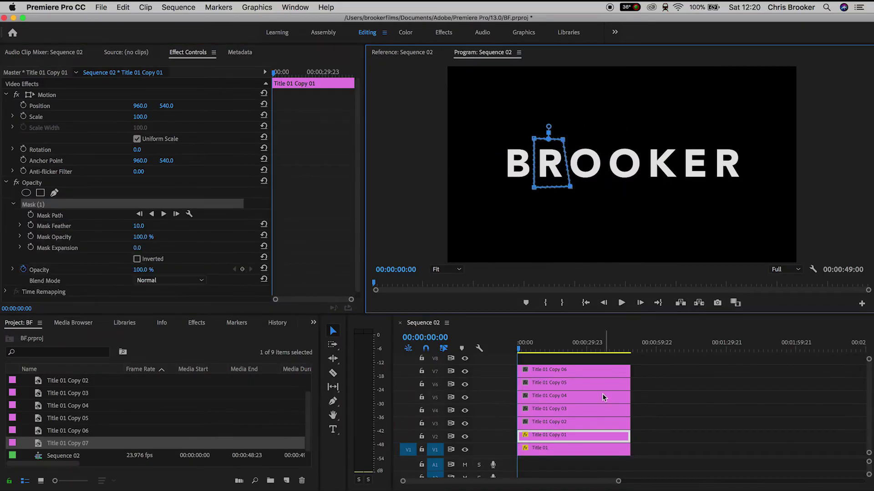
- Mask Title 01 Copy 02 with a rectangular opacity mask fitted around the third letter
{"action": "left_click", "coordinate": [591, 422]}
{"action": "left_click", "coordinate": [40, 192]}
{"action": "left_click_drag", "start_coordinate": [622, 164], "coordinate": [608, 163]}
{"action": "left_click_drag", "start_coordinate": [653, 189], "coordinate": [601, 189]}
- Mask Title 01 Copy 03 with a rectangular opacity mask fitted around the fourth letter
{"action": "left_click", "coordinate": [584, 409]}
{"action": "left_click", "coordinate": [40, 192]}
{"action": "left_click_drag", "start_coordinate": [639, 161], "coordinate": [648, 140]}
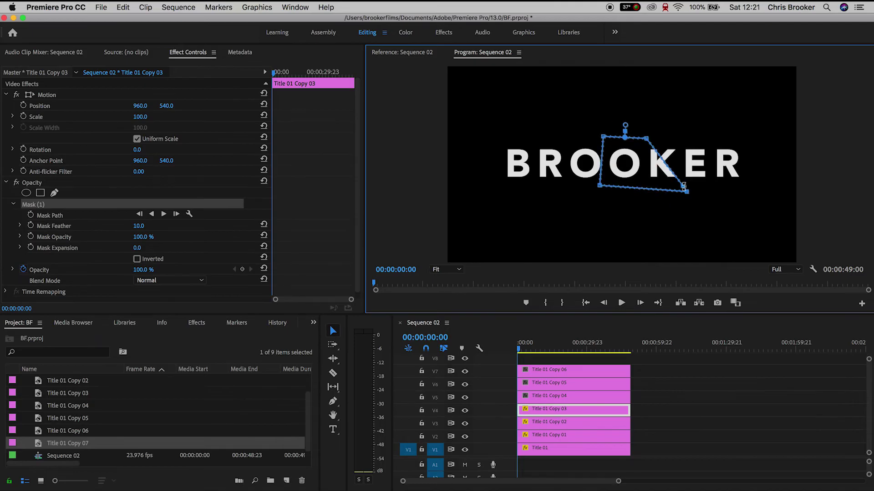
- Mask Title 01 Copy 04 with a rectangular opacity mask fitted around the fifth letter
{"action": "left_click", "coordinate": [573, 396]}
{"action": "left_click", "coordinate": [40, 193]}
{"action": "left_click_drag", "start_coordinate": [689, 188], "coordinate": [689, 163]}
{"action": "left_click_drag", "start_coordinate": [734, 139], "coordinate": [679, 139]}
{"action": "left_click_drag", "start_coordinate": [733, 187], "coordinate": [678, 187]}
- Mask Title 01 Copy 05 with a rectangular opacity mask fitted around the sixth letter
{"action": "left_click", "coordinate": [587, 383]}
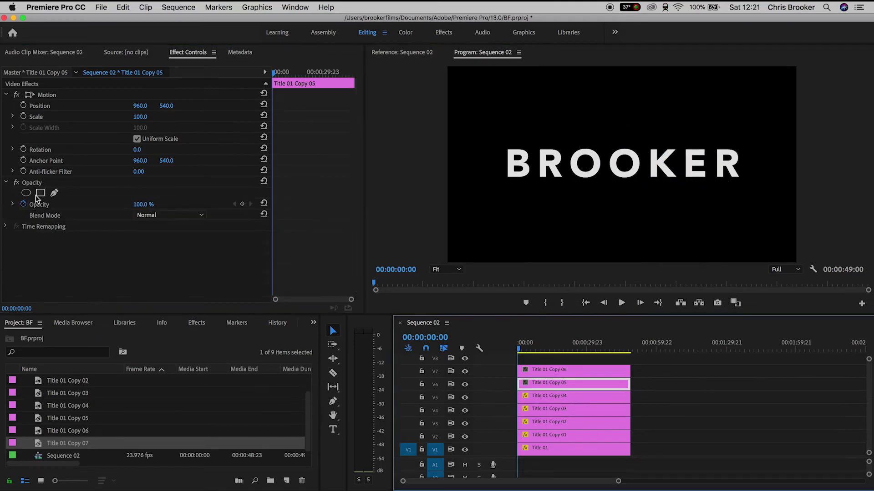
{"action": "left_click", "coordinate": [40, 192]}
{"action": "left_click_drag", "start_coordinate": [622, 164], "coordinate": [666, 164]}
{"action": "left_click_drag", "start_coordinate": [623, 140], "coordinate": [678, 140]}
{"action": "left_click_drag", "start_coordinate": [623, 189], "coordinate": [675, 189]}
- Mask the last letter on Title 01 Copy 06, and check the masking by hiding and showing track V2
{"action": "left_click", "coordinate": [611, 370]}
{"action": "left_click", "coordinate": [40, 193]}
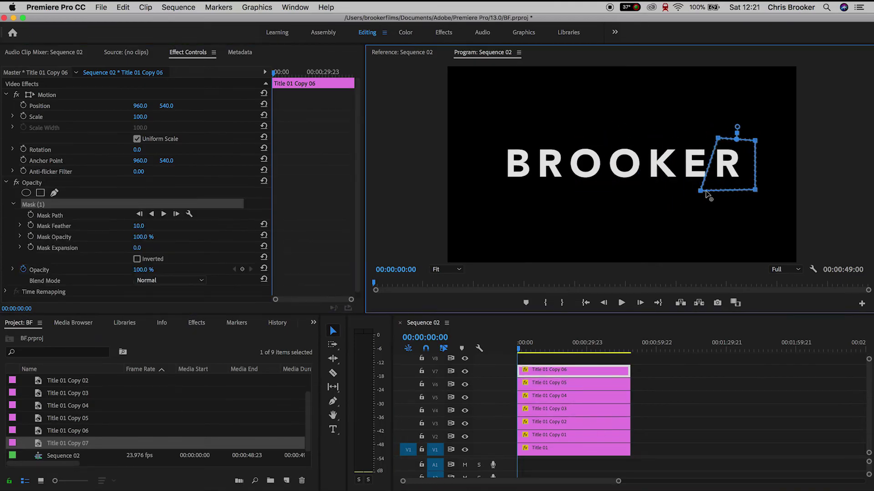
{"action": "left_click", "coordinate": [464, 437]}
{"action": "left_click", "coordinate": [465, 436]}
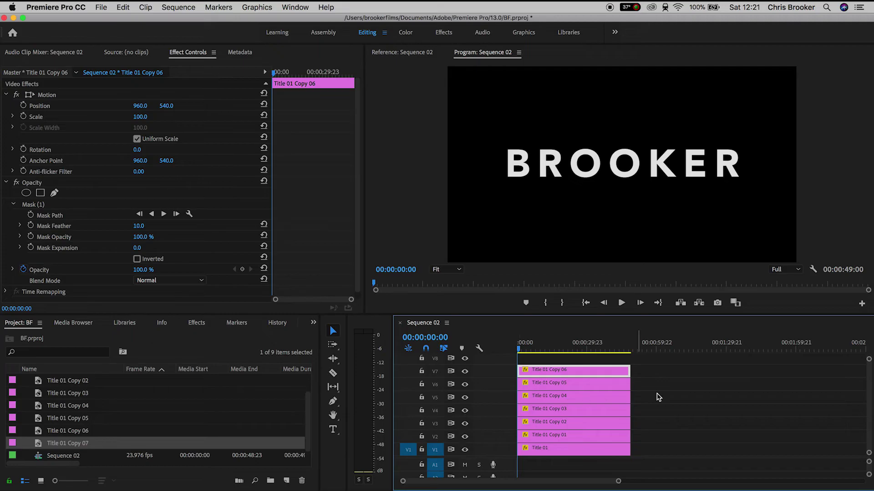
- Trim the start of Title 01 Copy 06 to about frame 17 and Title 01 Copy 05 to about frame 23
{"action": "left_click", "coordinate": [655, 396]}
{"action": "key", "text": "="}
{"action": "key", "text": "="}
{"action": "key", "text": "="}
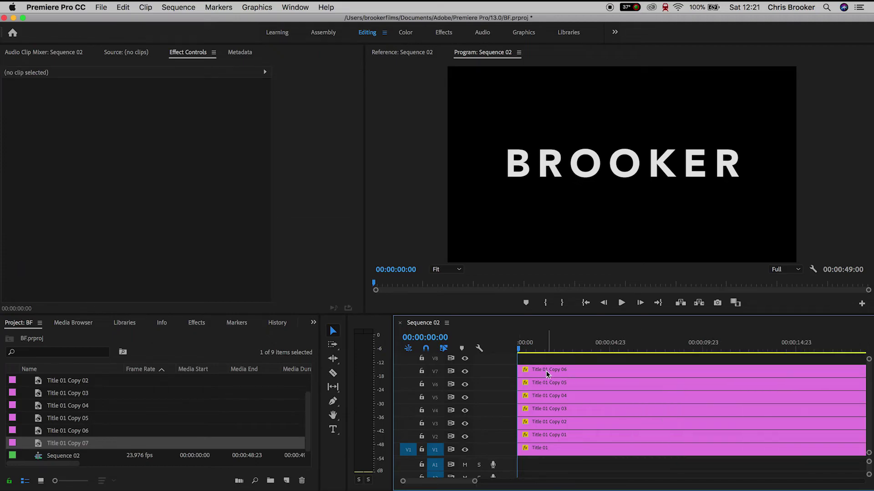
{"action": "left_click_drag", "start_coordinate": [524, 371], "coordinate": [546, 383]}
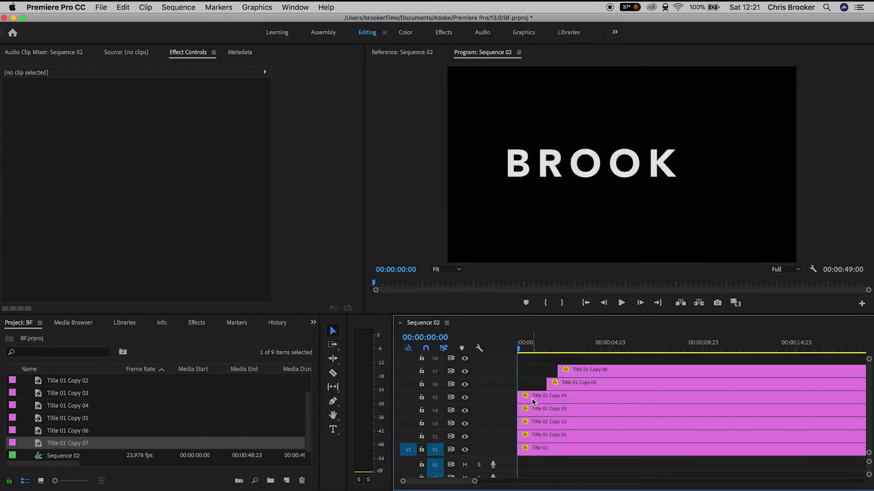
{"action": "left_click_drag", "start_coordinate": [530, 350], "coordinate": [538, 351]}
{"action": "key", "text": "="}
{"action": "left_click_drag", "start_coordinate": [579, 384], "coordinate": [546, 386]}
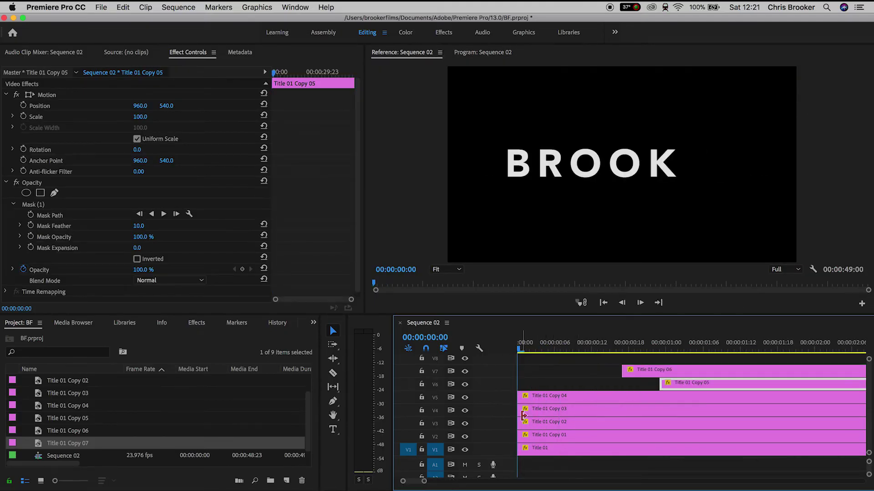
- Trim the starts of the title clips to irregular points between about frames 4 and 23, and play back the letter reveal
{"action": "left_click_drag", "start_coordinate": [523, 423], "coordinate": [572, 423]}
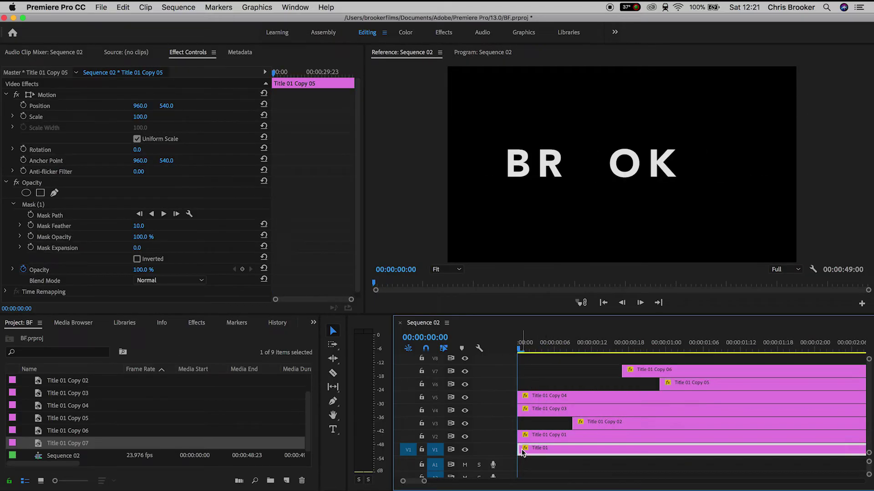
{"action": "left_click_drag", "start_coordinate": [523, 449], "coordinate": [641, 448]}
{"action": "left_click_drag", "start_coordinate": [622, 369], "coordinate": [597, 369]}
{"action": "left_click_drag", "start_coordinate": [518, 396], "coordinate": [585, 436]}
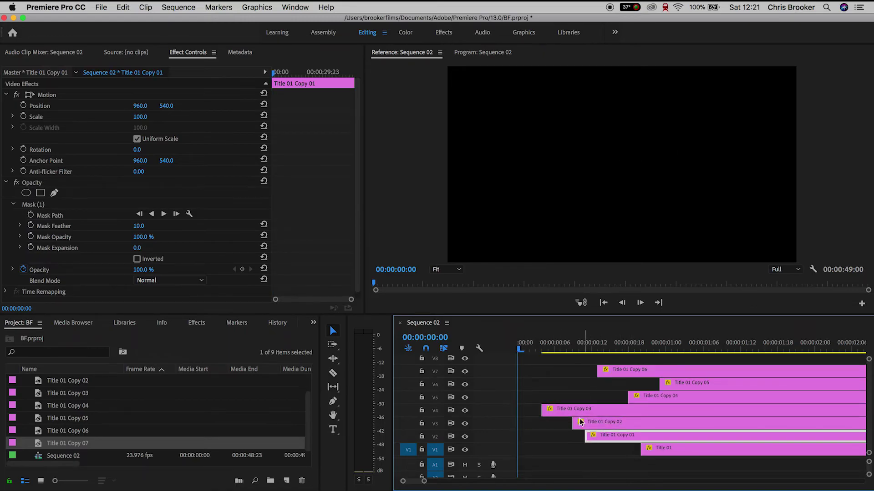
{"action": "left_click", "coordinate": [551, 343]}
{"action": "key", "text": "space"}
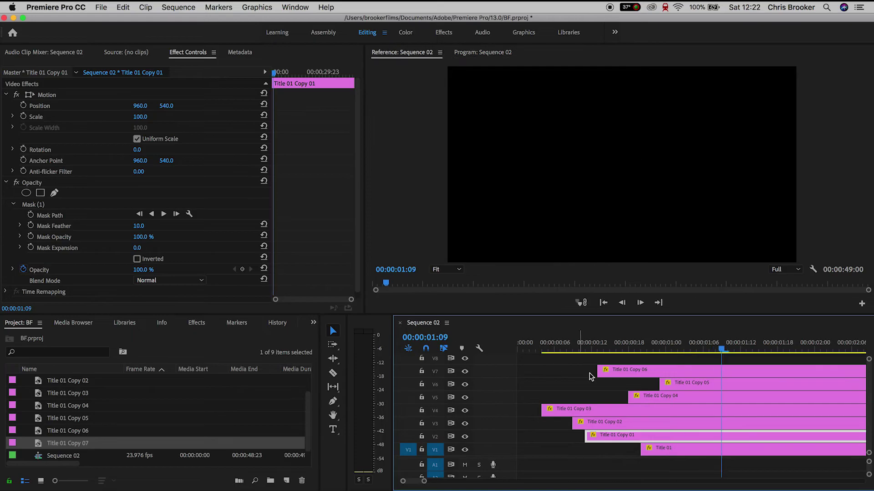
{"action": "left_click_drag", "start_coordinate": [542, 346], "coordinate": [517, 345]}
{"action": "key", "text": "space"}
- Extend the starts of all six title copies earlier, to between about frames 3 and 17, and replay the reveal
{"action": "left_click_drag", "start_coordinate": [541, 410], "coordinate": [573, 435]}
{"action": "left_click_drag", "start_coordinate": [597, 371], "coordinate": [585, 372]}
{"action": "left_click_drag", "start_coordinate": [628, 396], "coordinate": [604, 396]}
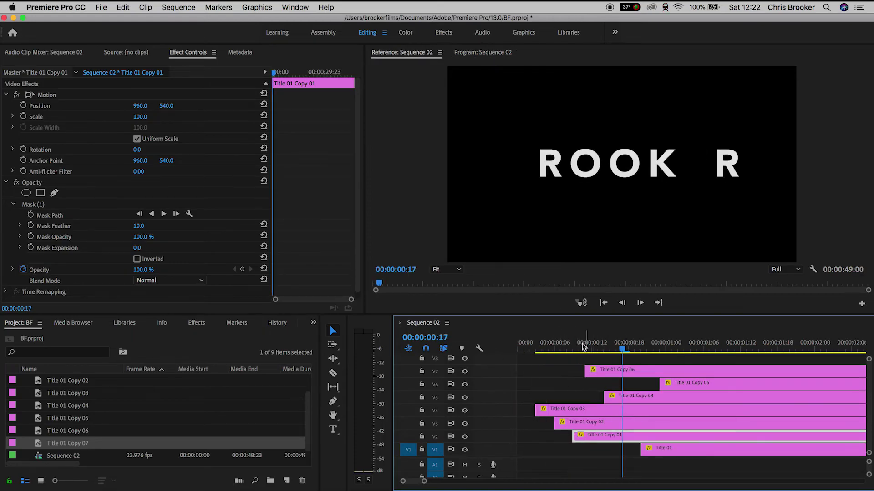
{"action": "left_click_drag", "start_coordinate": [660, 385], "coordinate": [622, 382]}
{"action": "key", "text": "space"}
{"action": "left_click_drag", "start_coordinate": [605, 346], "coordinate": [460, 350]}
{"action": "key", "text": "space"}
- Split Title 01 Copy 03 into one-frame slices with the Razor tool at frames 4, 5, 6 and 7
{"action": "key", "text": "-"}
{"action": "left_click", "coordinate": [518, 348]}
{"action": "key", "text": "="}
{"action": "key", "text": "="}
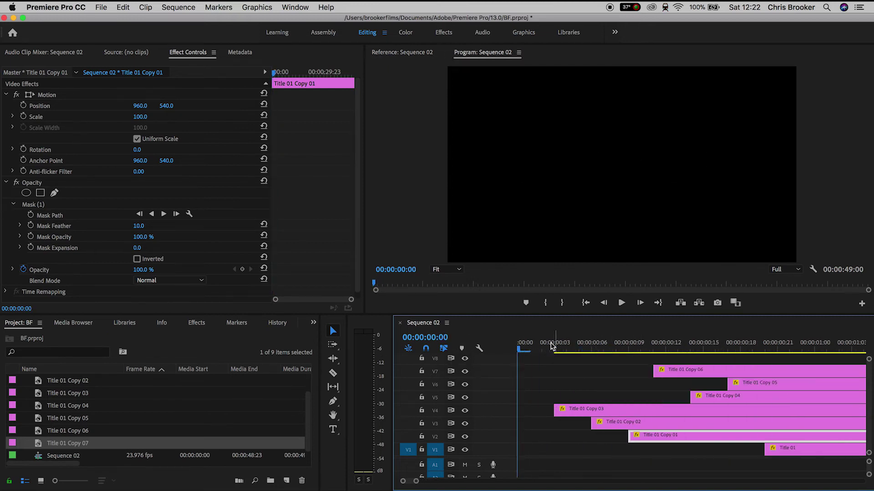
{"action": "left_click", "coordinate": [554, 347]}
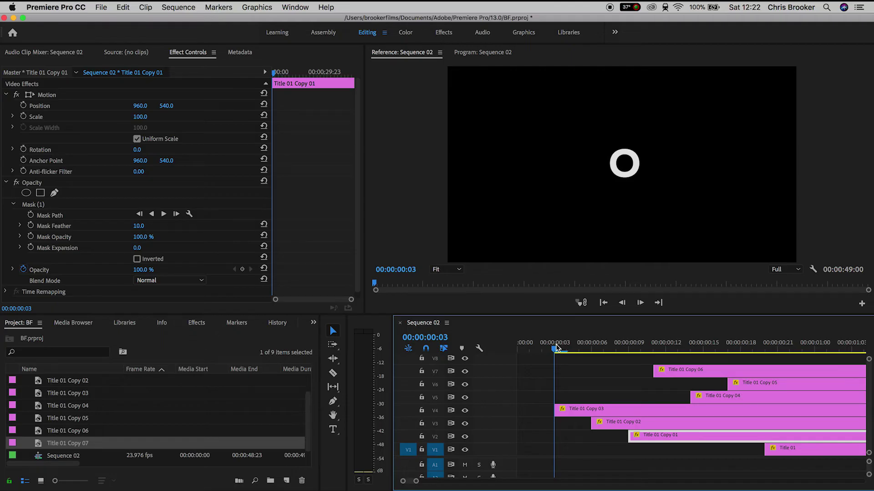
{"action": "key", "text": "Right"}
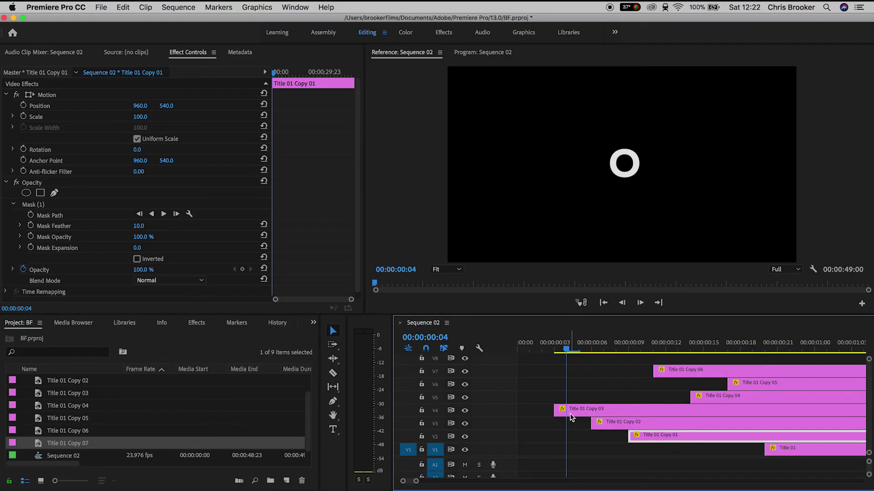
{"action": "key", "text": "c"}
{"action": "left_click", "coordinate": [567, 411]}
{"action": "key", "text": "Right"}
{"action": "left_click", "coordinate": [578, 412]}
{"action": "key", "text": "Right"}
{"action": "left_click", "coordinate": [590, 412]}
{"action": "key", "text": "Right"}
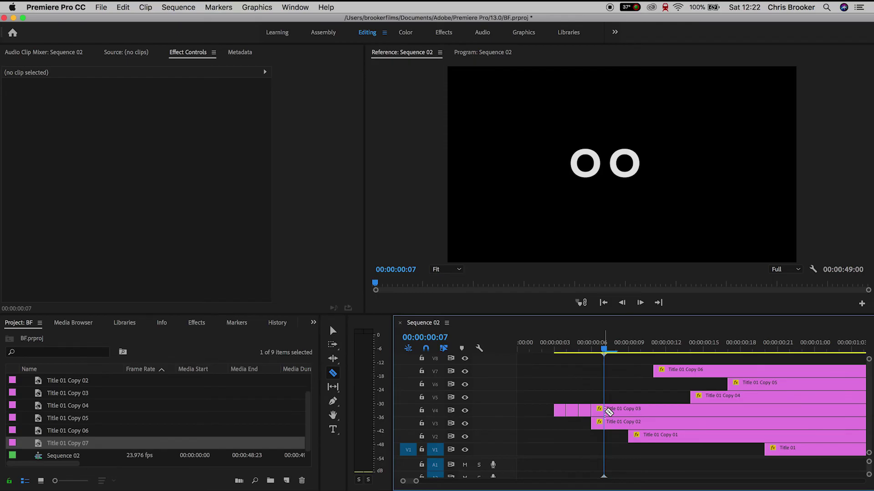
- Delete the Title 01 Copy 03 slices at frames 4 and 6 to make the letter flicker, and play back the sequence
{"action": "key", "text": "v"}
{"action": "left_click", "coordinate": [572, 411]}
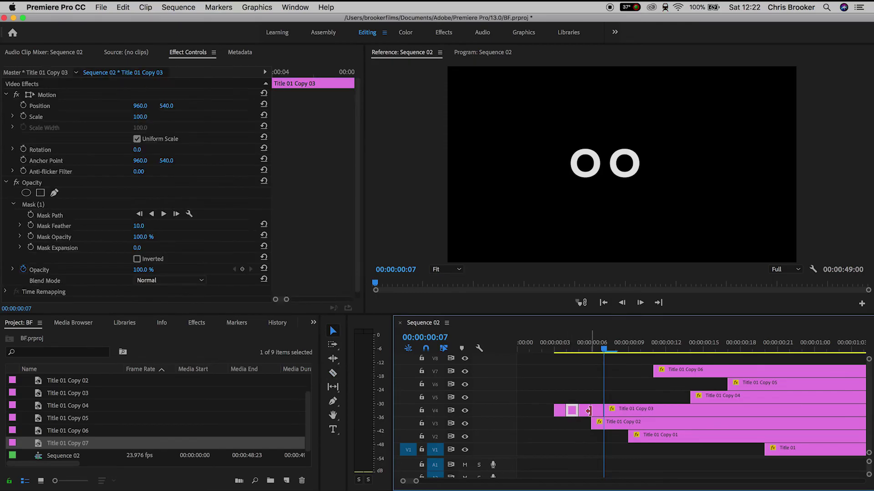
{"action": "key", "text": "Delete"}
{"action": "left_click", "coordinate": [597, 411]}
{"action": "key", "text": "Delete"}
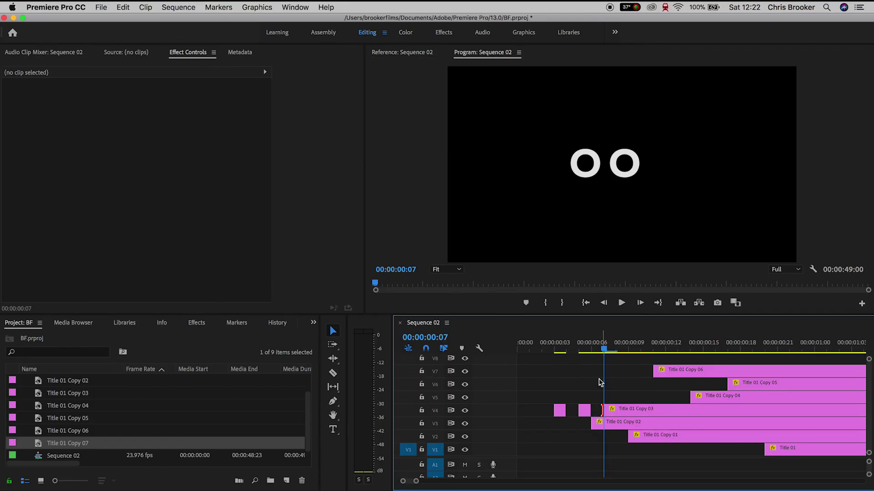
{"action": "left_click_drag", "start_coordinate": [588, 345], "coordinate": [421, 347]}
{"action": "key", "text": "space"}
{"action": "key", "text": "minus"}
{"action": "key", "text": "space"}
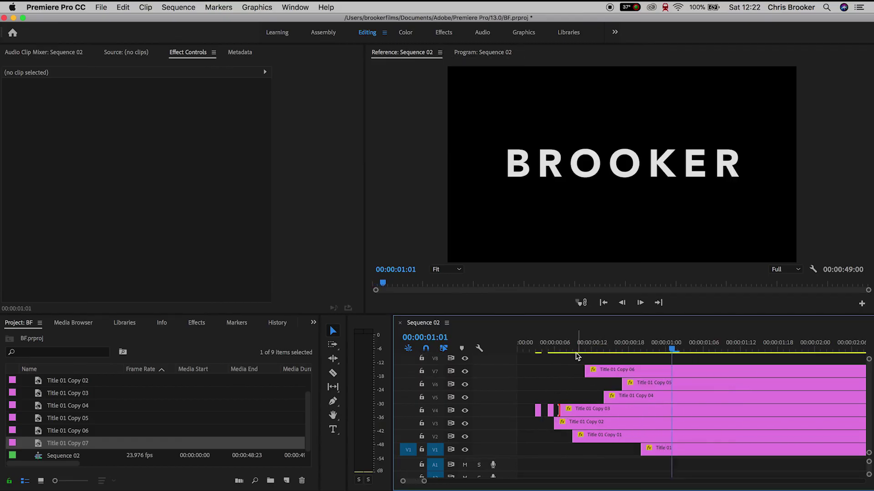
- Split the start of Title 01 Copy 05 into one-frame slices, delete the slices at frames 18, 20 and 22, and replay the reveal
{"action": "key", "text": "Home"}
{"action": "left_click", "coordinate": [579, 387]}
{"action": "key", "text": "space"}
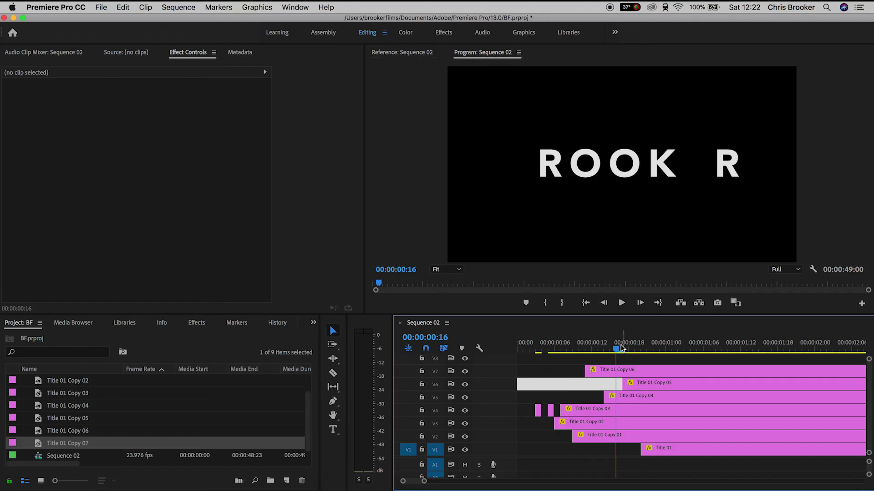
{"action": "key", "text": "="}
{"action": "left_click", "coordinate": [714, 386]}
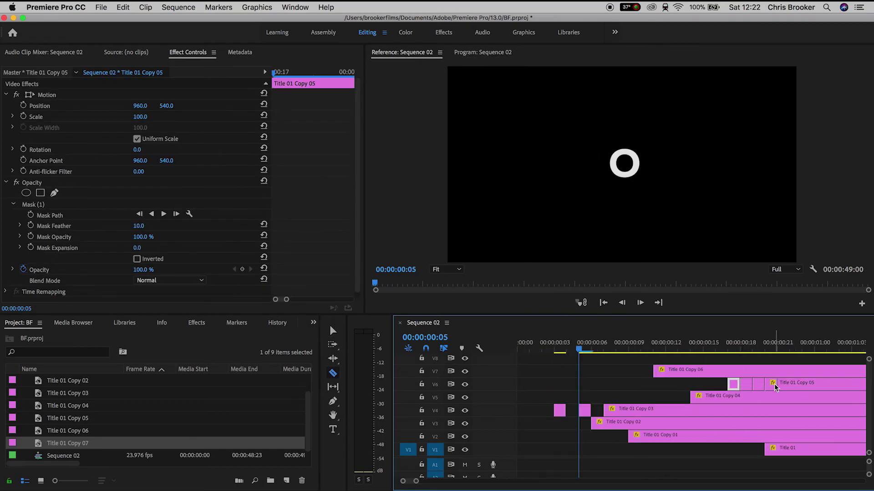
{"action": "left_click", "coordinate": [776, 387]}
{"action": "key", "text": "v"}
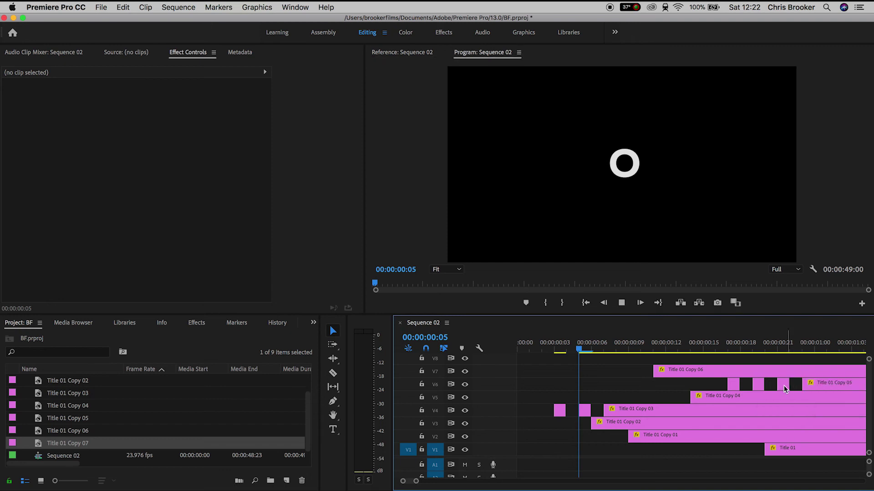
{"action": "key", "text": "space"}
{"action": "key", "text": "minus"}
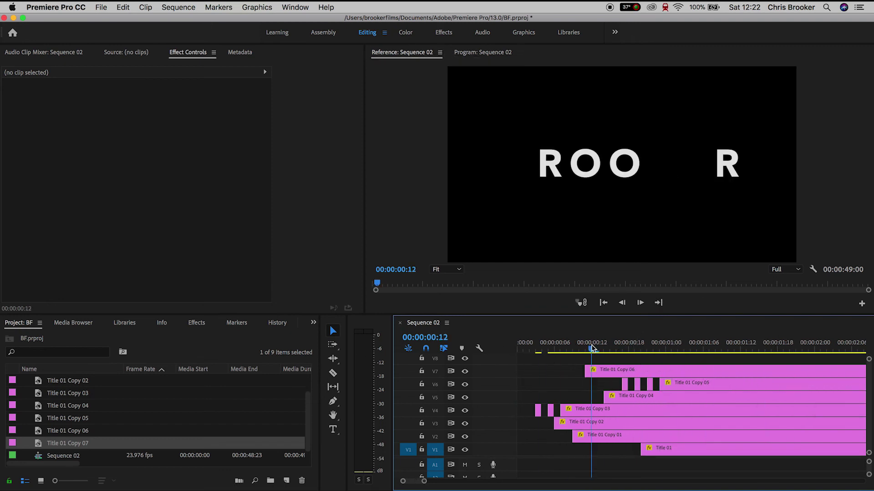
- Split the start of Title 01 Copy 06 into one-frame slices, delete those at frames 12 and 14, and play back the sequence
{"action": "key", "text": "equal"}
{"action": "key", "text": "space"}
{"action": "key", "text": "minus"}
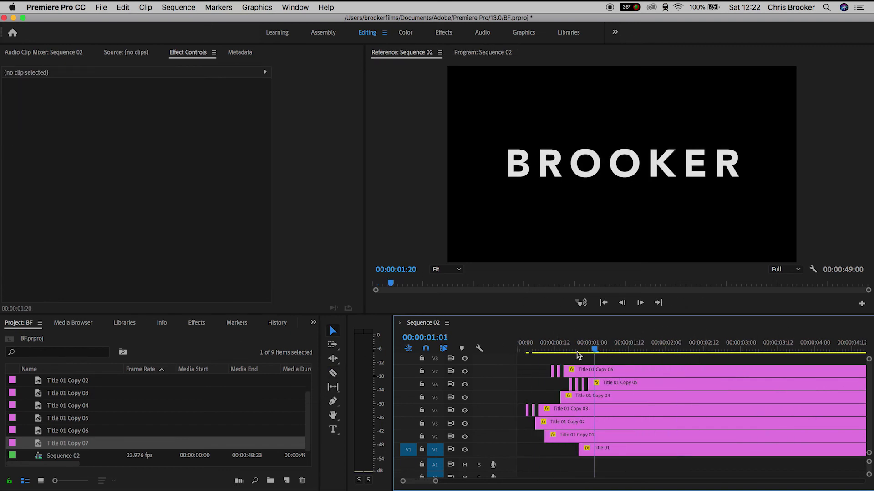
- Cut all seven title clips with the Razor tool at staggered points between 00:00:02:00 and 00:00:02:05
{"action": "key", "text": "equal"}
{"action": "key", "text": "equal"}
{"action": "key", "text": "c"}
{"action": "left_click", "coordinate": [688, 371]}
{"action": "left_click", "coordinate": [701, 385]}
{"action": "left_click", "coordinate": [713, 397]}
{"action": "left_click", "coordinate": [675, 410]}
{"action": "left_click", "coordinate": [700, 423]}
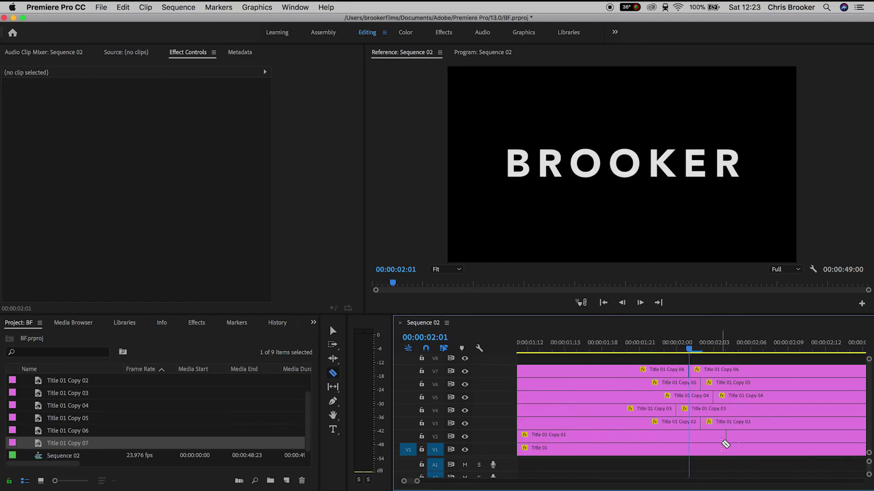
{"action": "left_click", "coordinate": [737, 436]}
- Delete the remainders of all seven title clips after the staggered cuts so the letters disappear at different times
{"action": "key", "text": "Delete"}
{"action": "left_click", "coordinate": [755, 388]}
{"action": "key", "text": "Delete"}
{"action": "left_click", "coordinate": [751, 373]}
{"action": "key", "text": "Delete"}
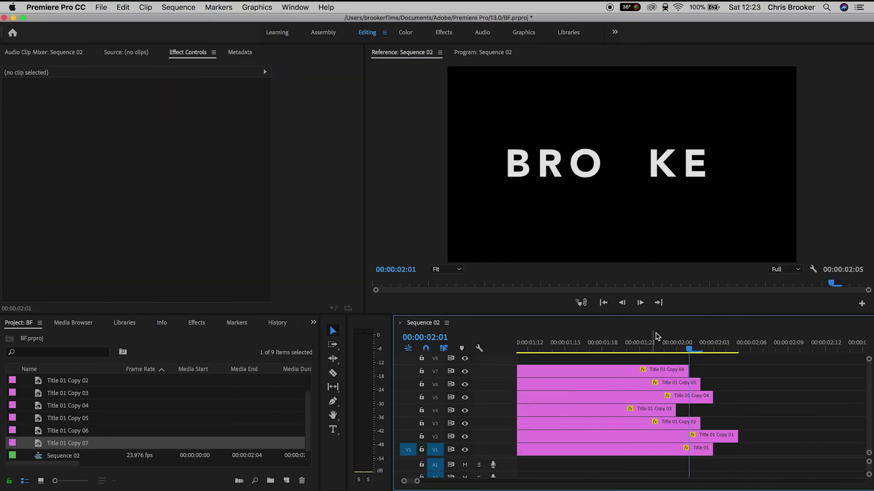
- Play back the whole title sequence from the start to review the flickering reveal and the staggered disappearance
{"action": "key", "text": "minus"}
{"action": "key", "text": "minus"}
{"action": "key", "text": "minus"}
{"action": "left_click_drag", "start_coordinate": [653, 348], "coordinate": [297, 346]}
{"action": "key", "text": "space"}
{"action": "key", "text": "space"}
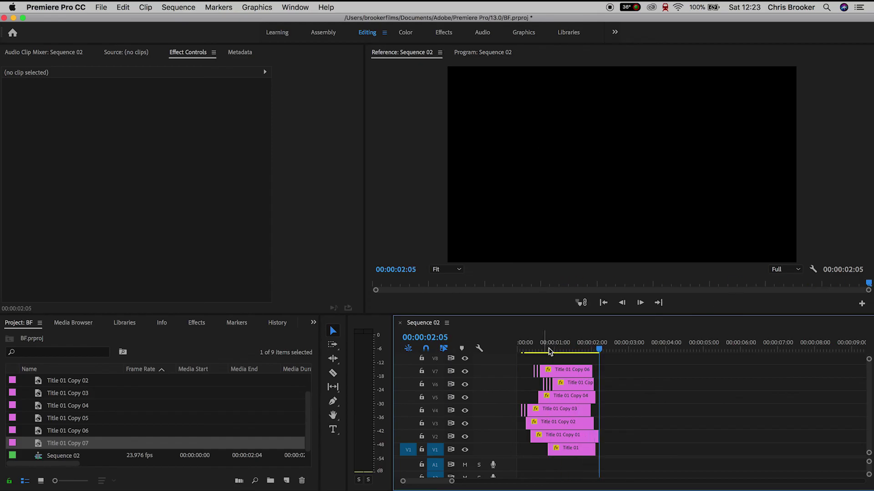
{"action": "key", "text": "space"}
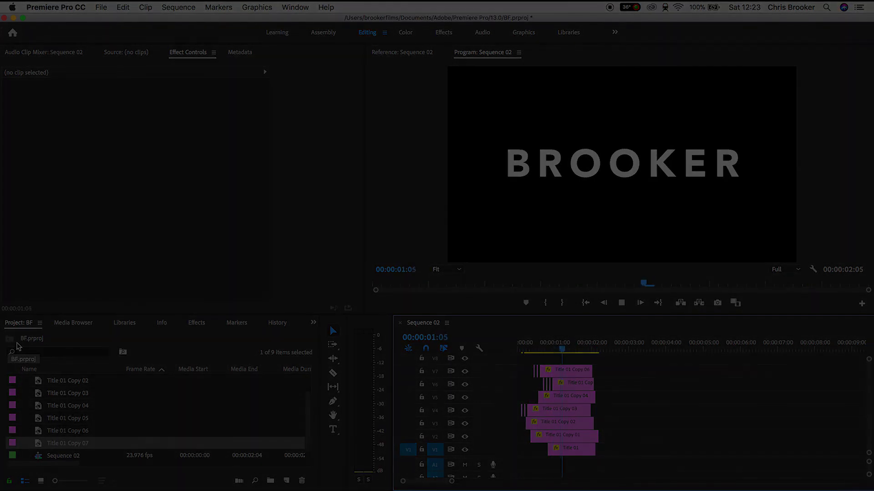